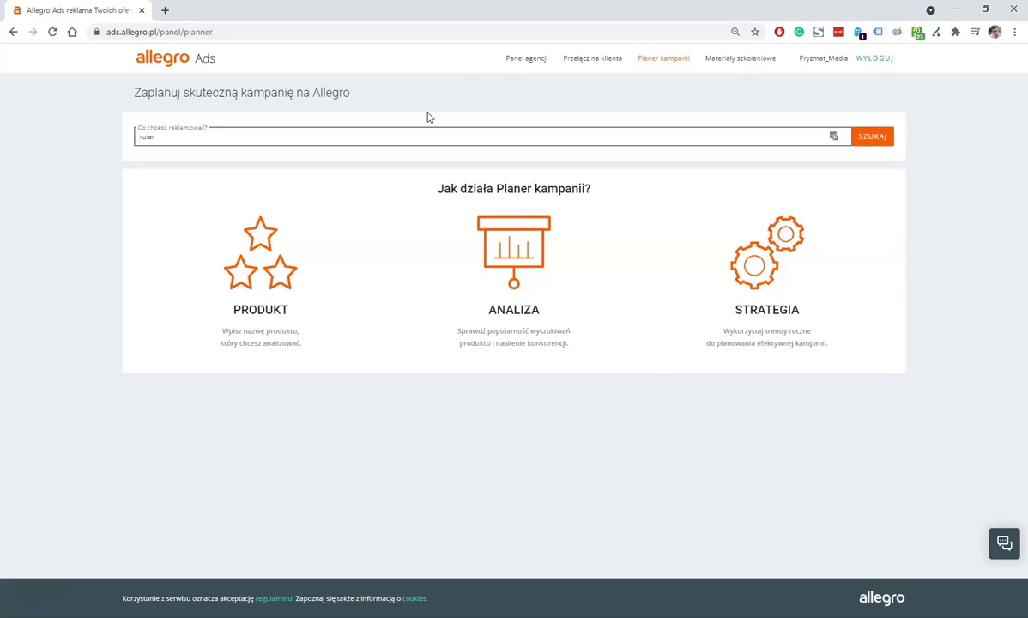
Search the campaign planner for "ruter" and check the monthly reach of the query of the same name.
key(Return)
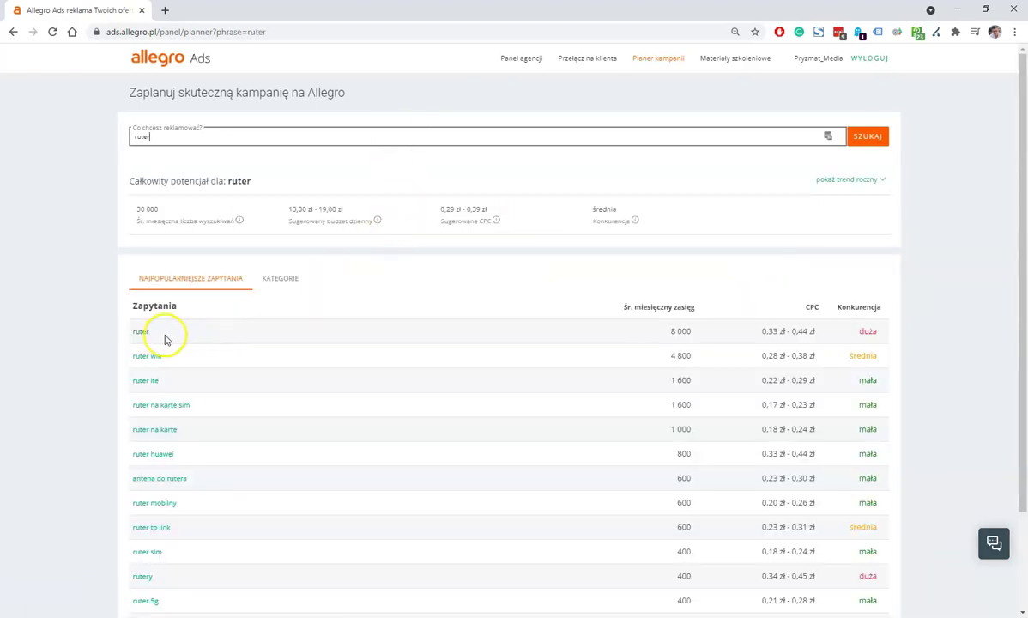
drag(165, 335, 122, 335)
click(562, 326)
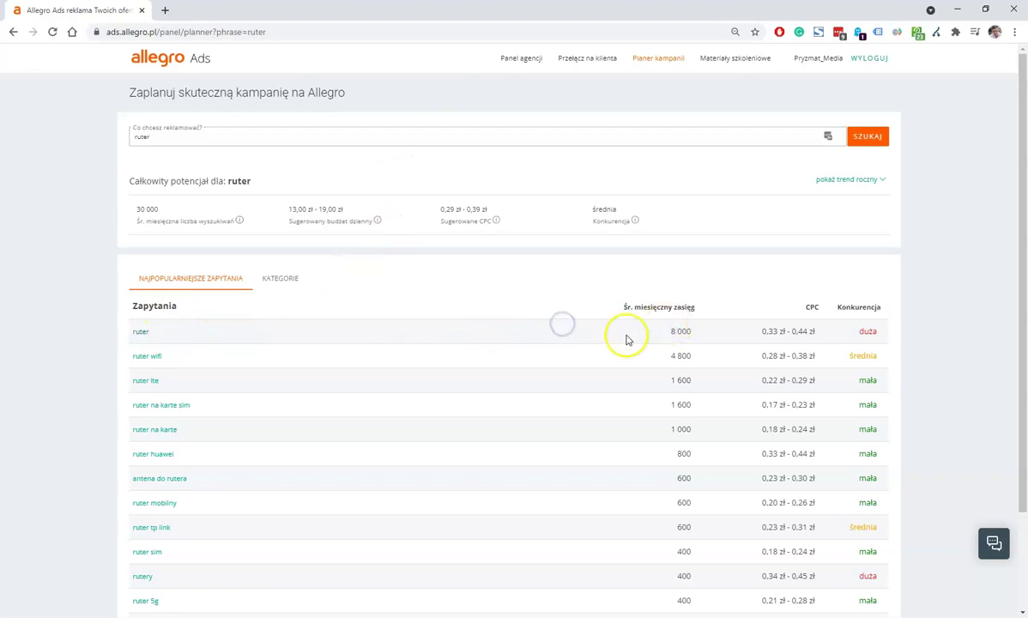
drag(668, 333, 701, 335)
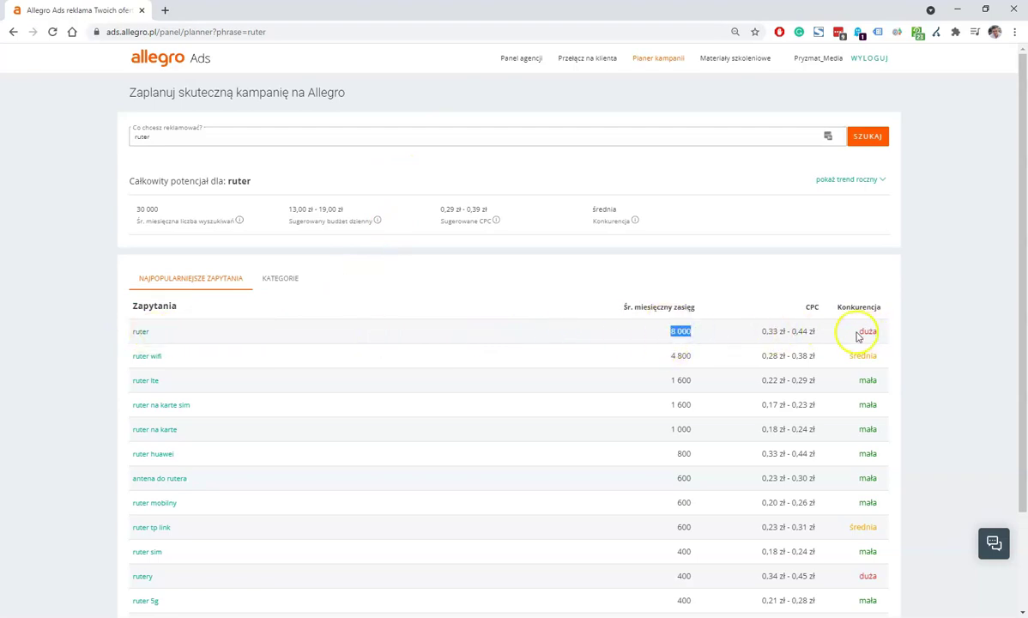
click(683, 335)
Search the planner for "router" and examine the top query's monthly reach and the competition level of all listed queries.
click(171, 135)
key(ctrl+a)
text(router)
key(Return)
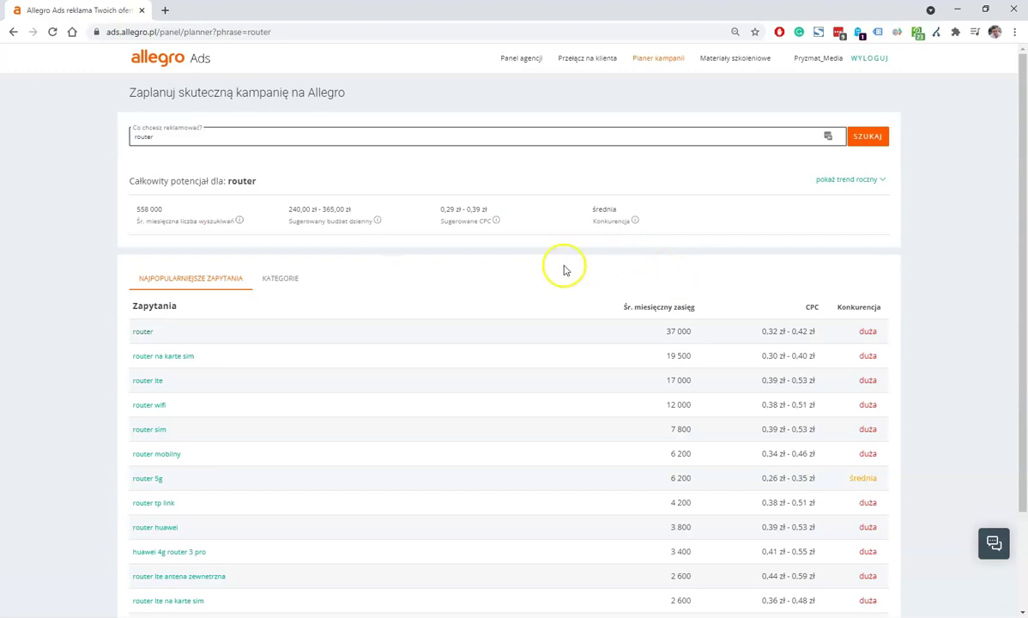
drag(661, 331, 722, 330)
click(734, 330)
drag(849, 335, 862, 587)
click(951, 390)
Search the planner for the misspelling "roter".
click(143, 136)
key(BackSpace)
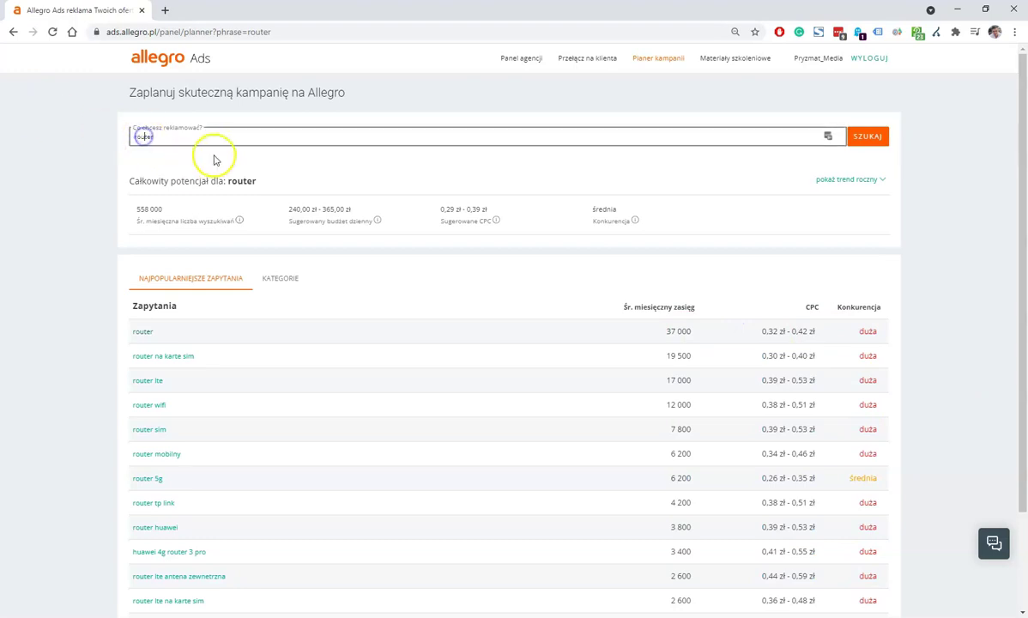
key(Return)
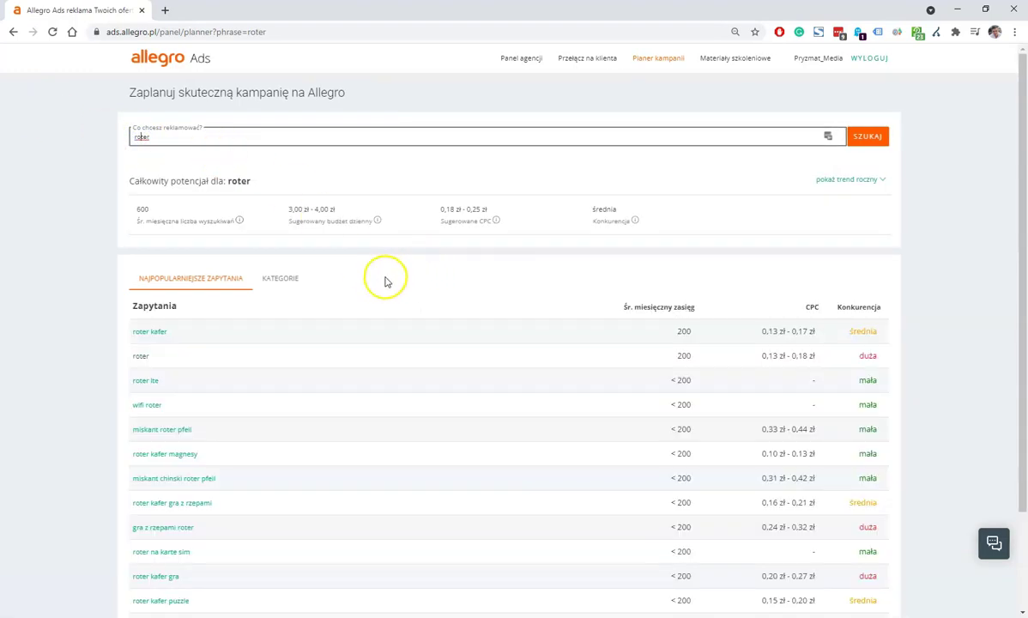
Change the phrase back to "ruter" and search the planner again.
click(139, 138)
key(BackSpace)
text(u)
key(Return)
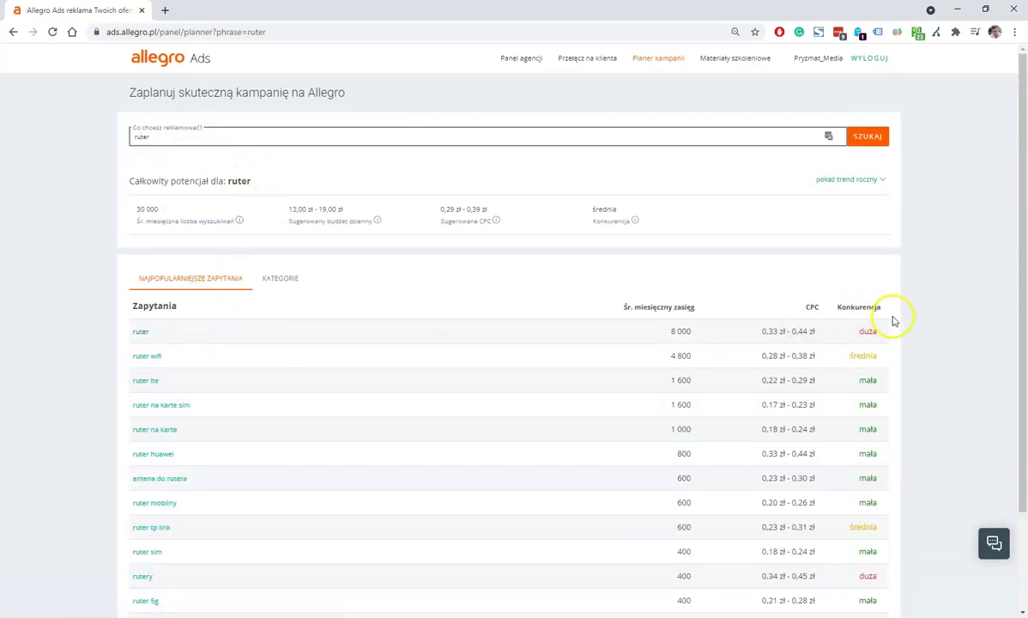
Examine the monthly reach and competition of the "ruter wifi", "ruter lte" and "ruter na karte" queries.
drag(177, 355, 116, 360)
drag(666, 356, 699, 355)
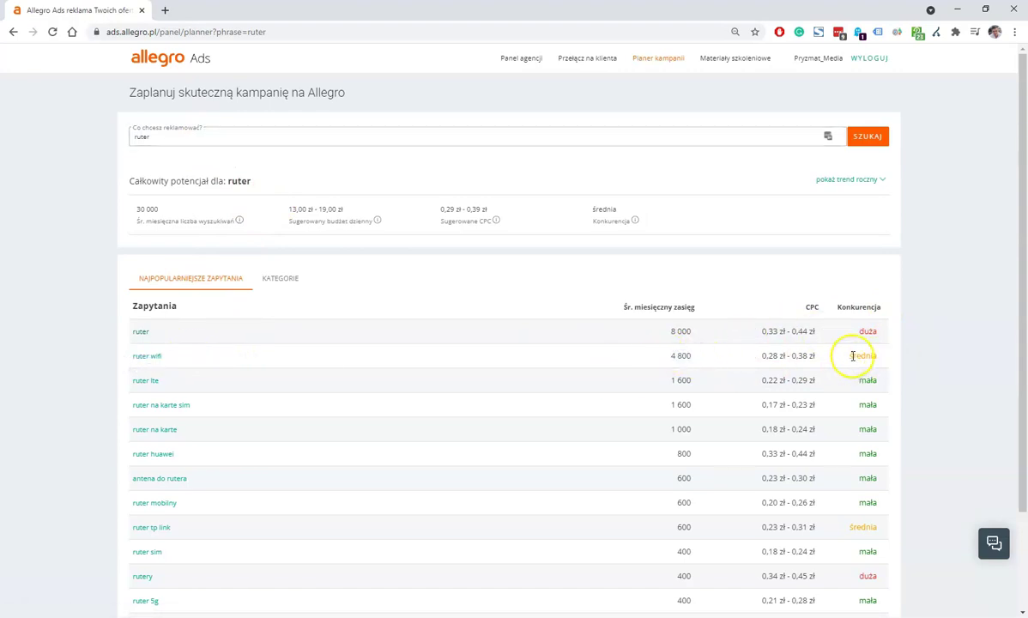
drag(852, 355, 911, 360)
click(888, 381)
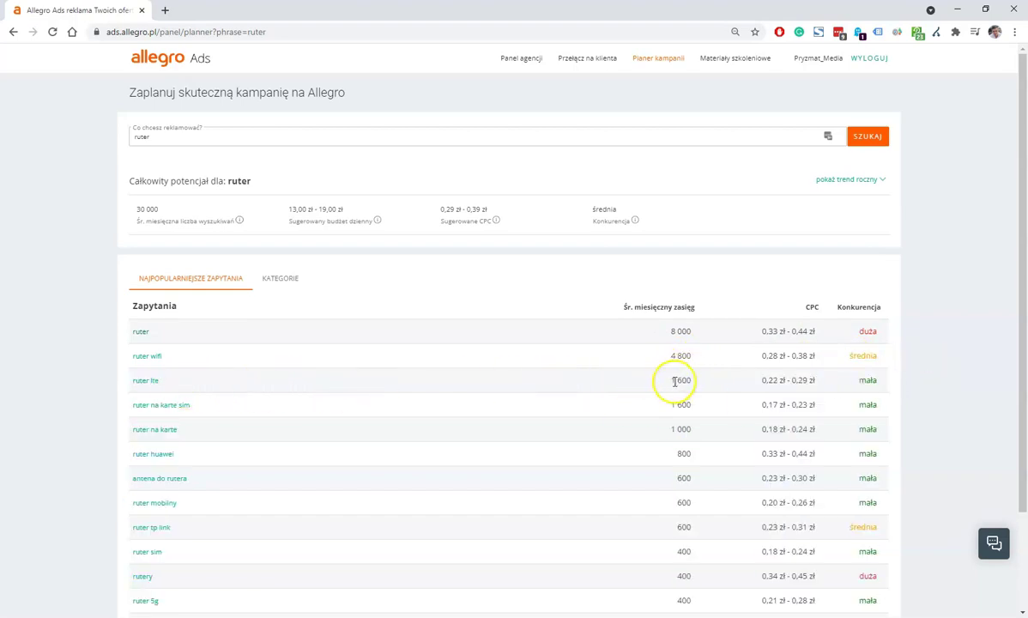
drag(669, 381, 688, 385)
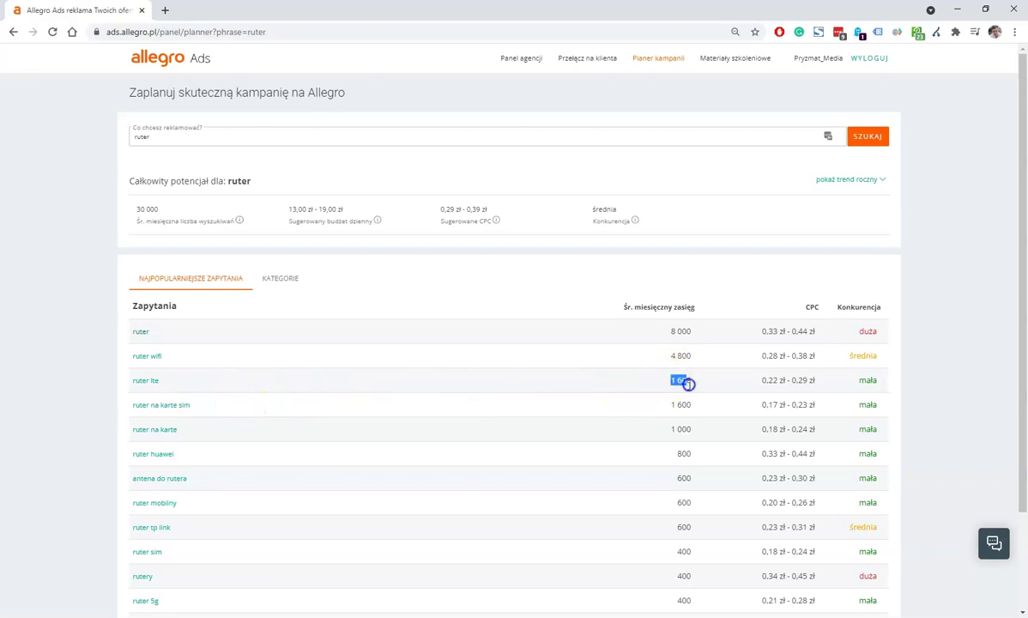
click(688, 384)
triple_click(870, 426)
click(867, 427)
drag(861, 392, 908, 442)
click(943, 424)
Replace the phrase with "bransoletka" and search the planner for it.
click(211, 136)
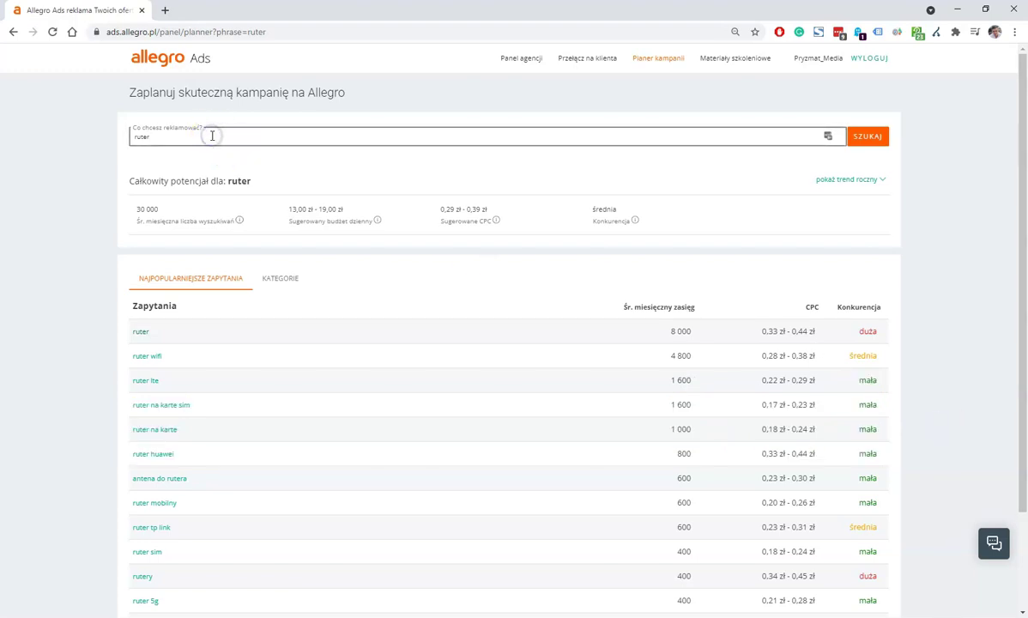
key(BackSpace)
key(BackSpace)
key(BackSpace)
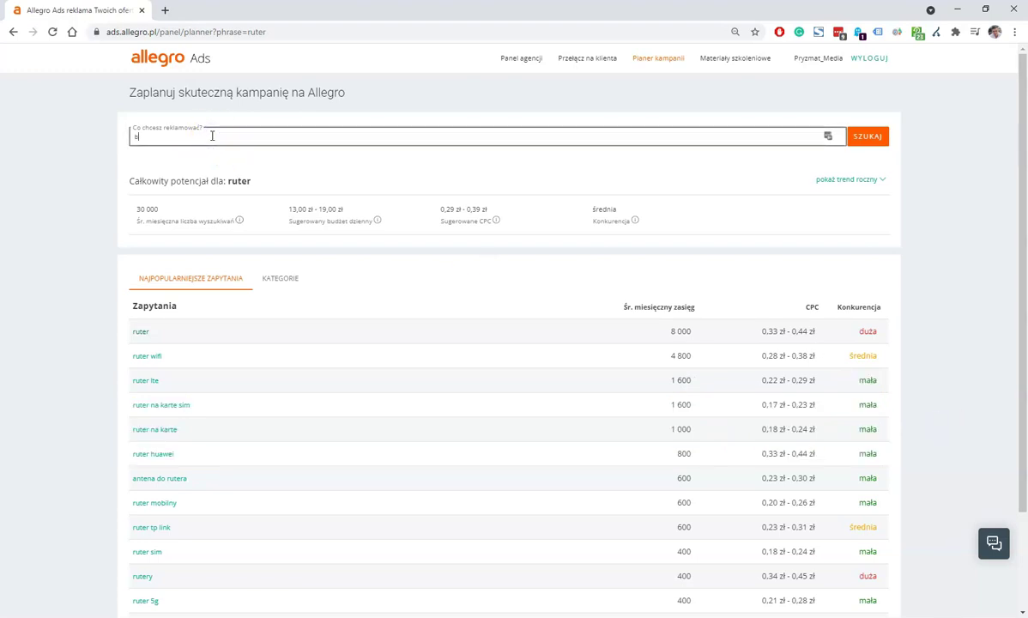
text(bransoletka)
key(Return)
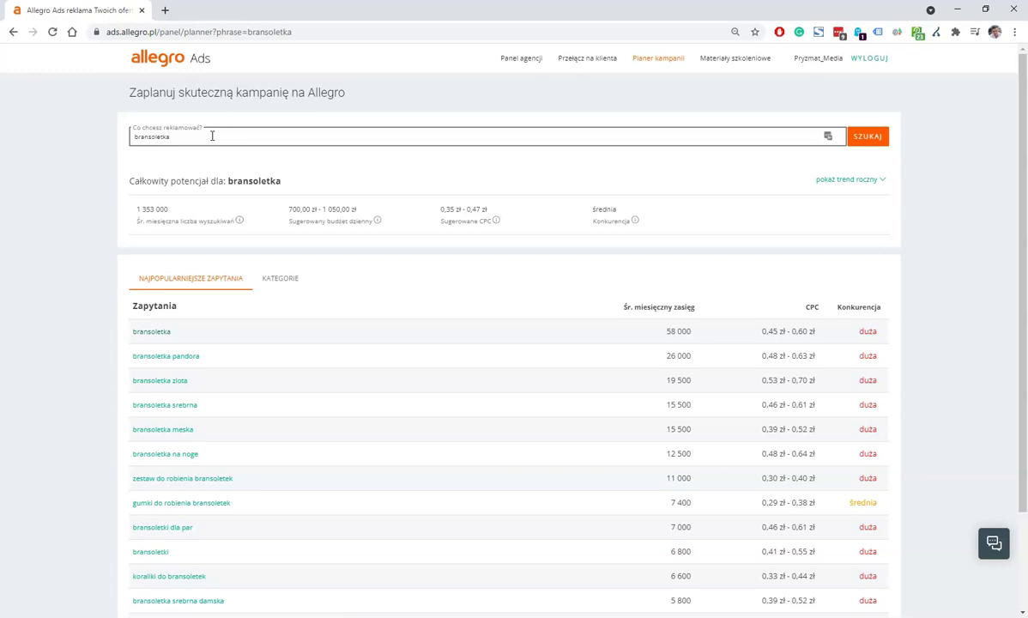
Search the planner for the misspelled variant "branzoletka".
key(BackSpace)
text(z)
key(Return)
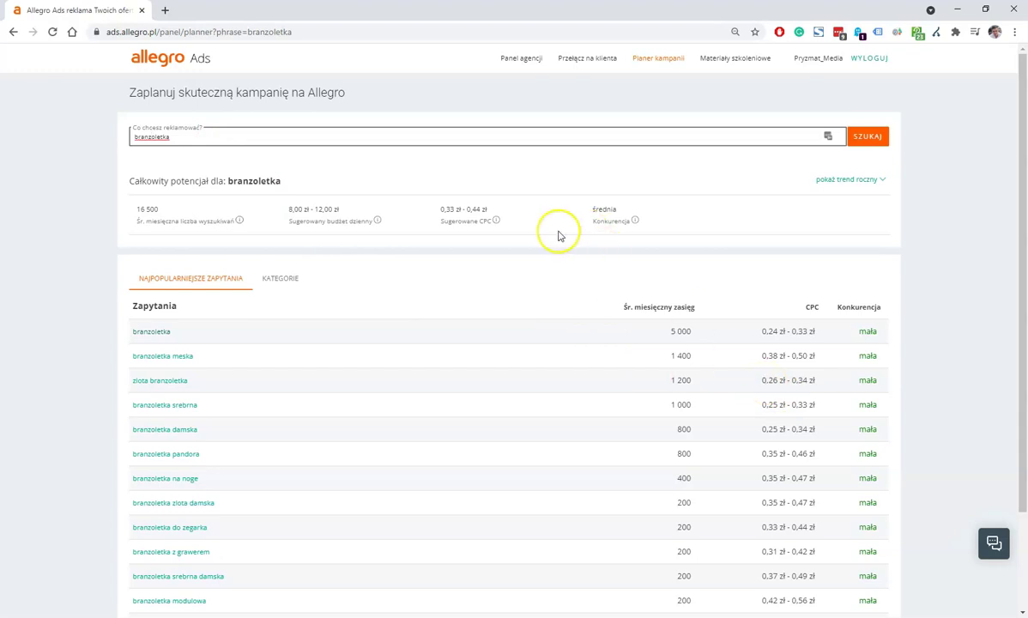
Replace the phrase with "etui" and search the planner for it.
double_click(160, 133)
text(b)
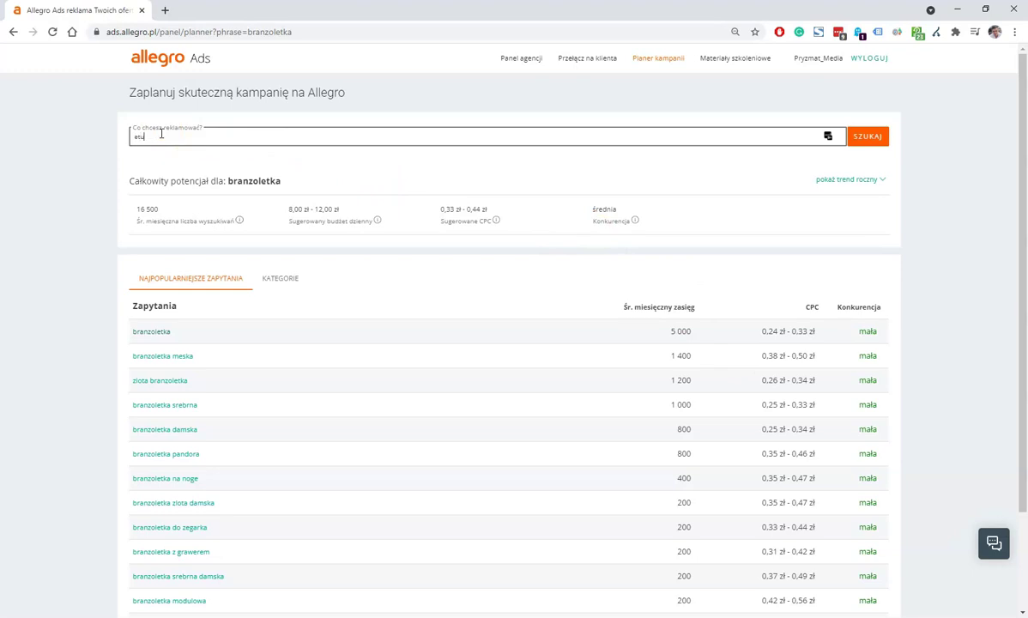
key(Return)
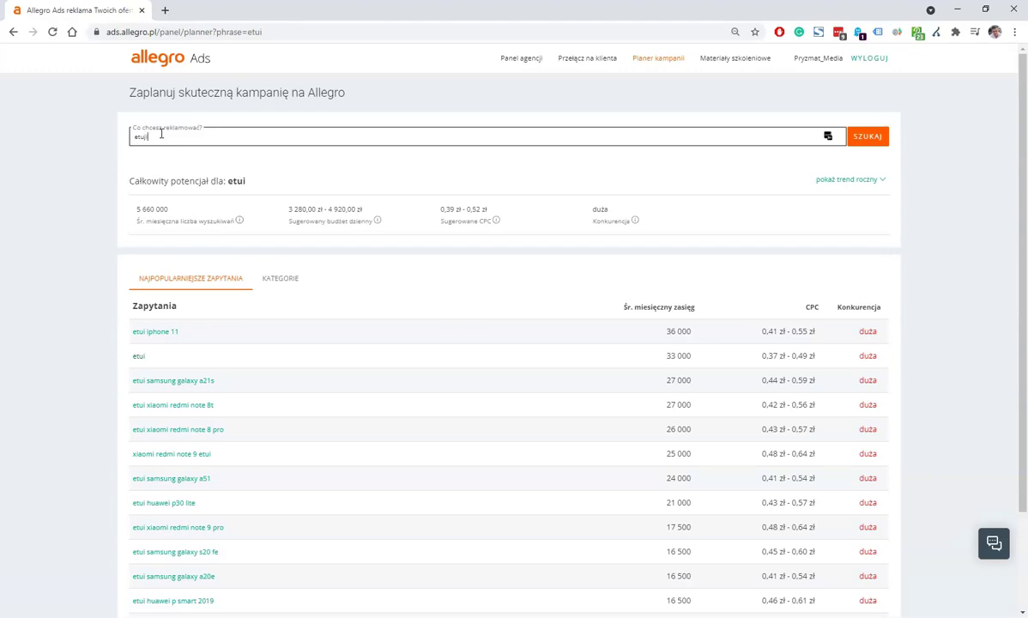
Search the planner for the misspelling "etuji" and check the reach and competition of the first query listed.
text(i)
key(Return)
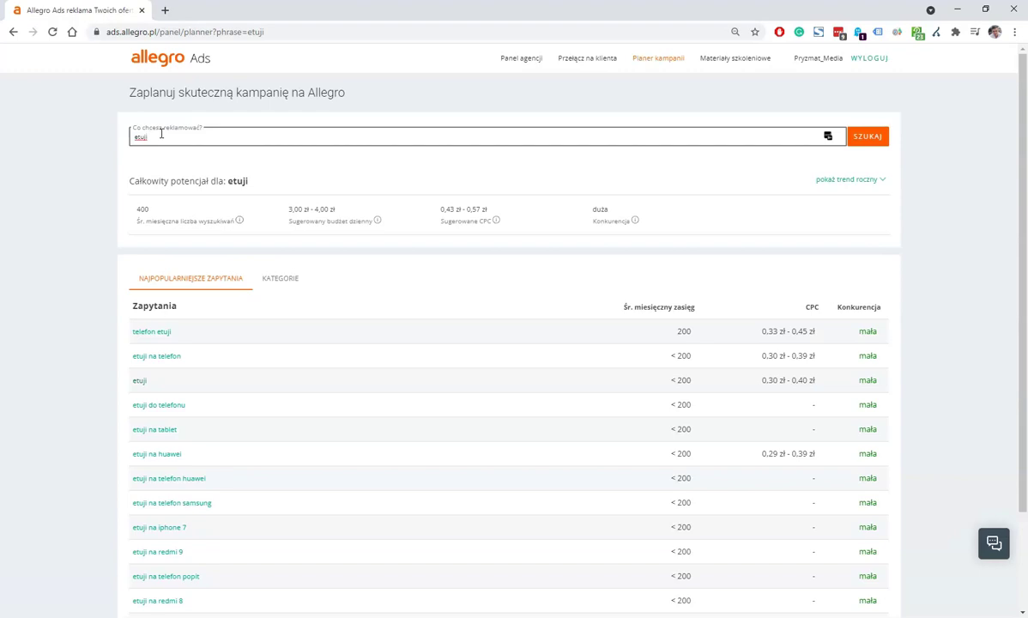
double_click(682, 331)
click(704, 334)
double_click(869, 331)
click(879, 333)
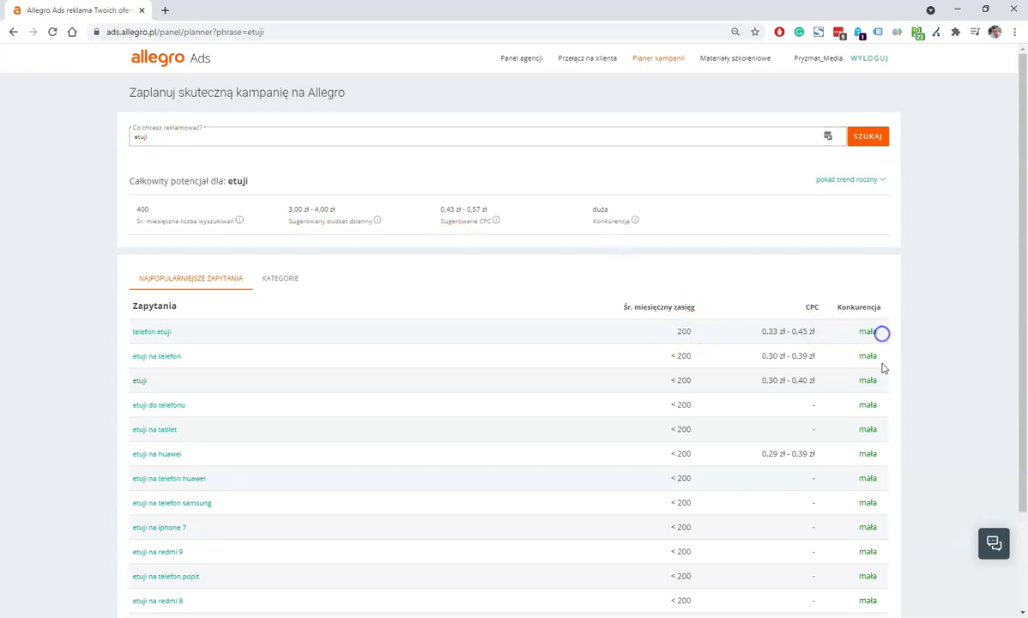
Search the planner for "halloween" and check the top query's monthly reach, CPC and competition.
drag(165, 142, 116, 137)
text(nalloween)
key(Return)
click(183, 143)
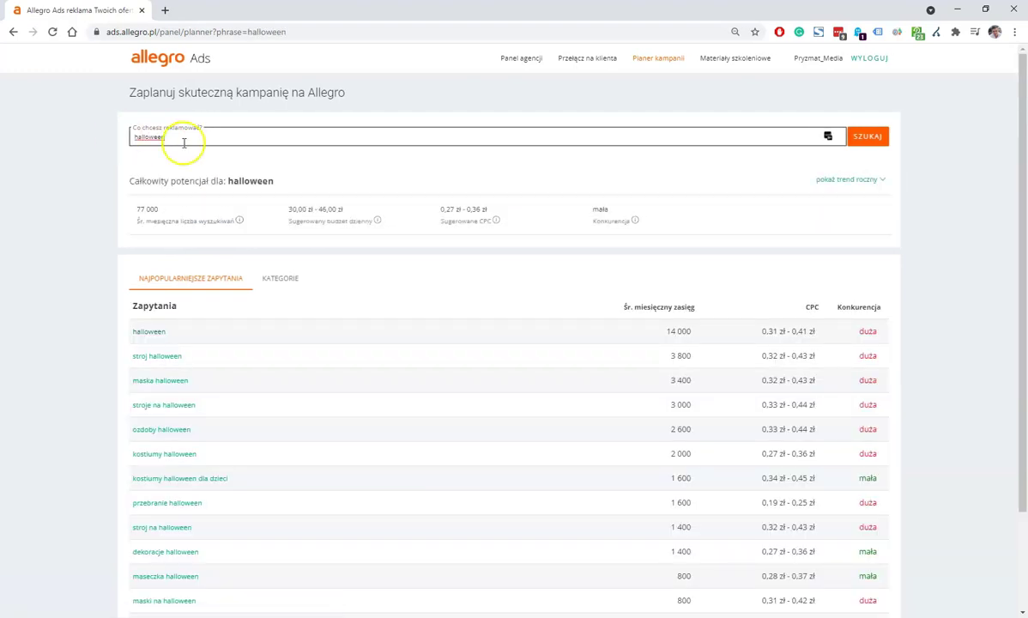
drag(674, 332, 862, 337)
click(862, 335)
triple_click(675, 330)
click(934, 330)
Search the planner for the misspelling "haloween" and examine the reach and competition of its first three queries.
click(208, 140)
key(BackSpace)
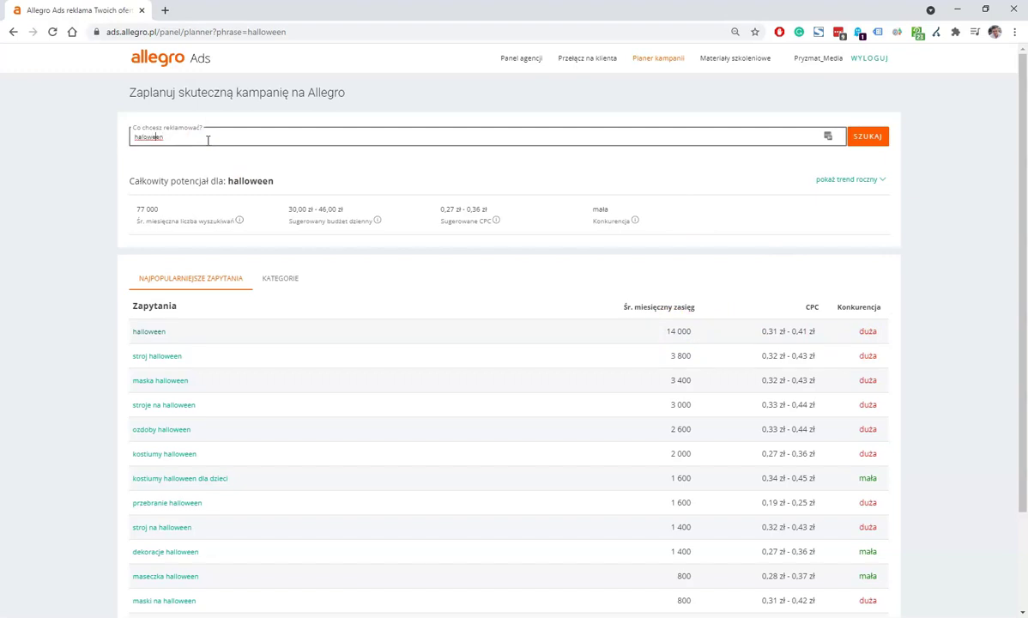
key(Return)
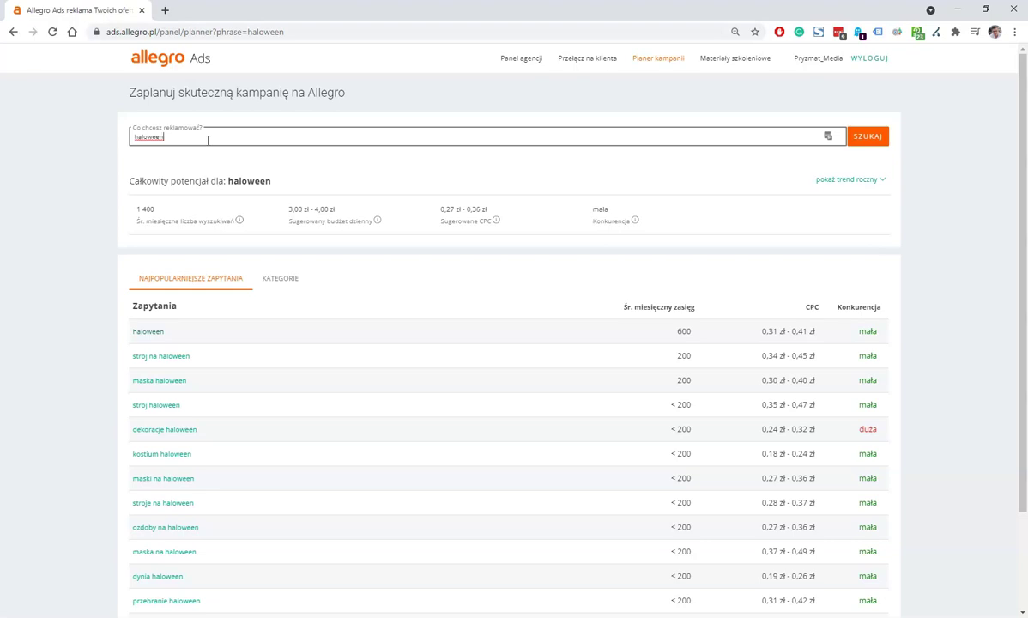
drag(858, 331, 877, 403)
click(748, 330)
drag(653, 334, 773, 367)
click(845, 344)
drag(846, 345, 879, 374)
click(690, 328)
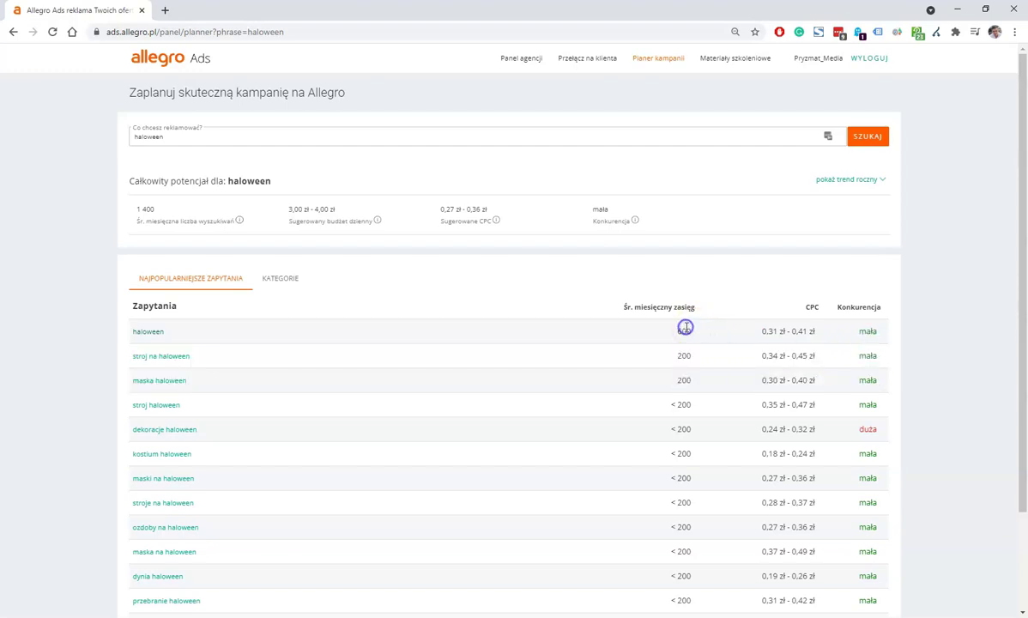
drag(857, 331, 885, 387)
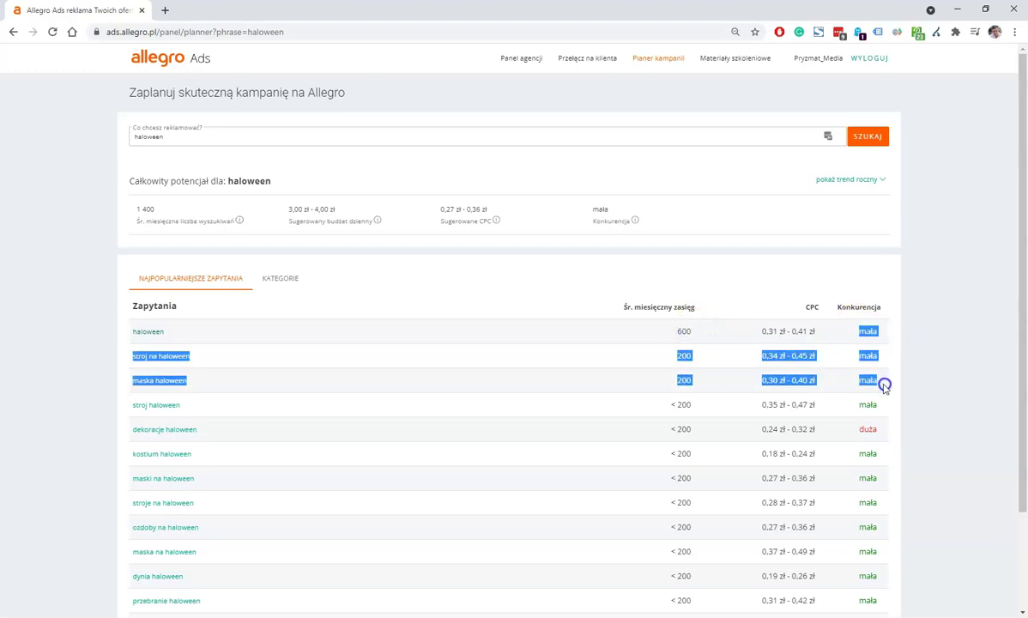
click(84, 296)
Search the planner for the misspelling "hallowen" and examine the reach, CPC and competition of its top queries.
click(140, 131)
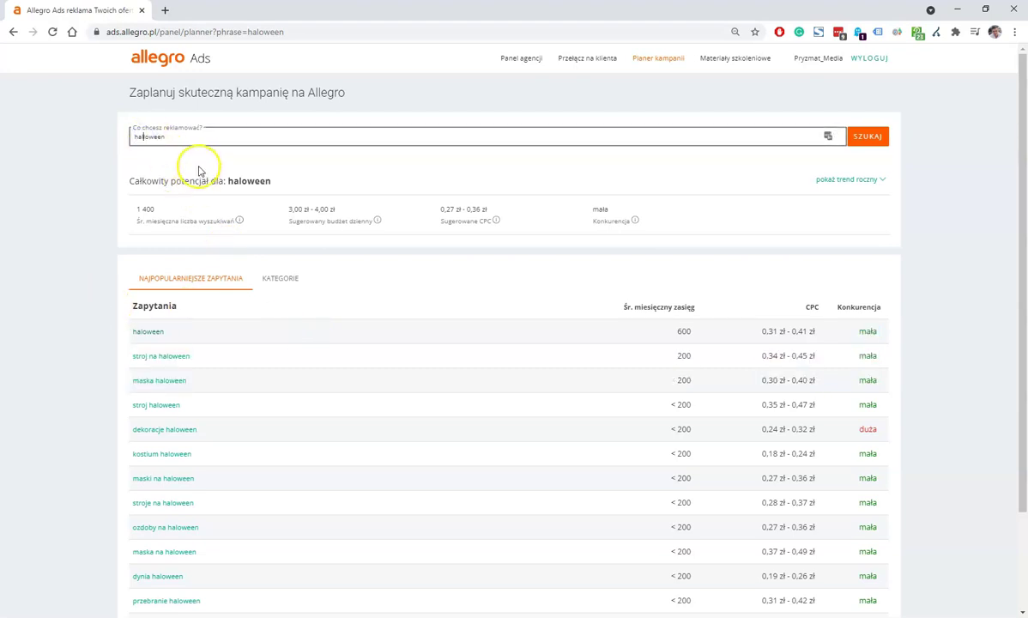
click(161, 138)
key(BackSpace)
key(Return)
click(673, 329)
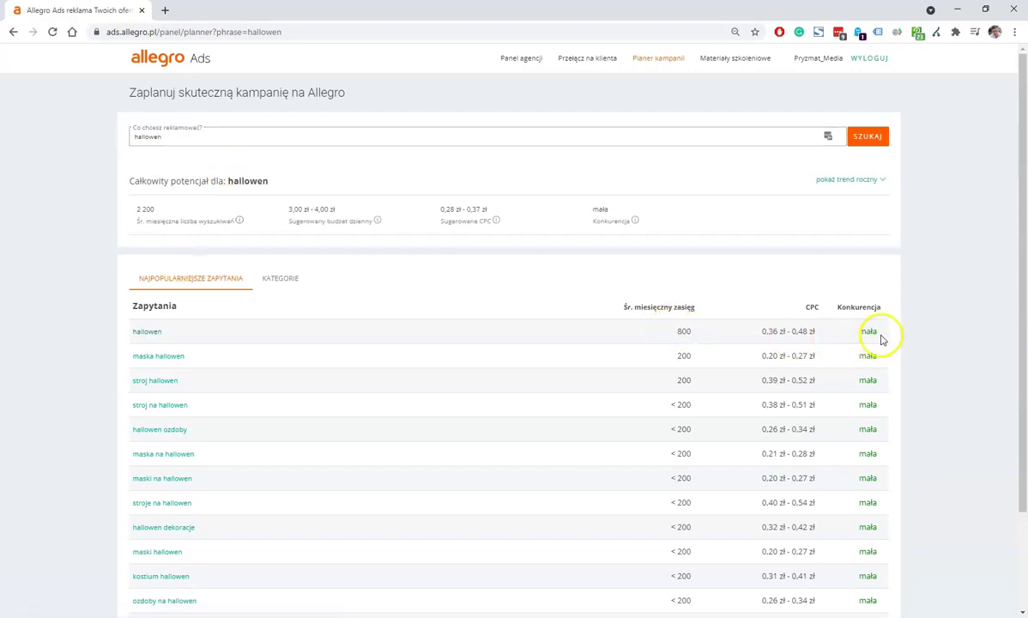
drag(762, 330, 796, 429)
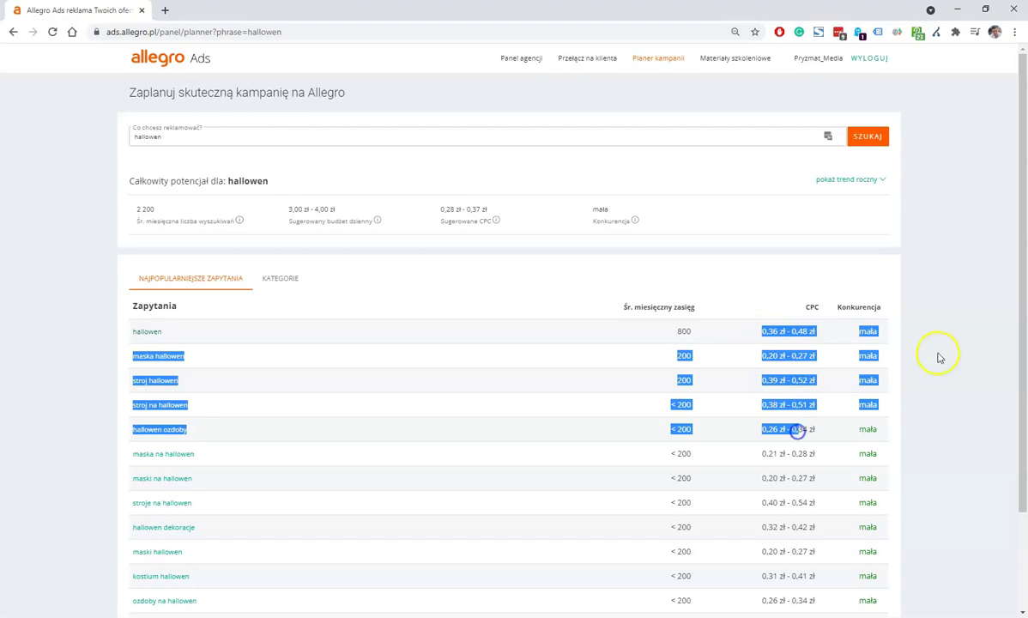
click(939, 358)
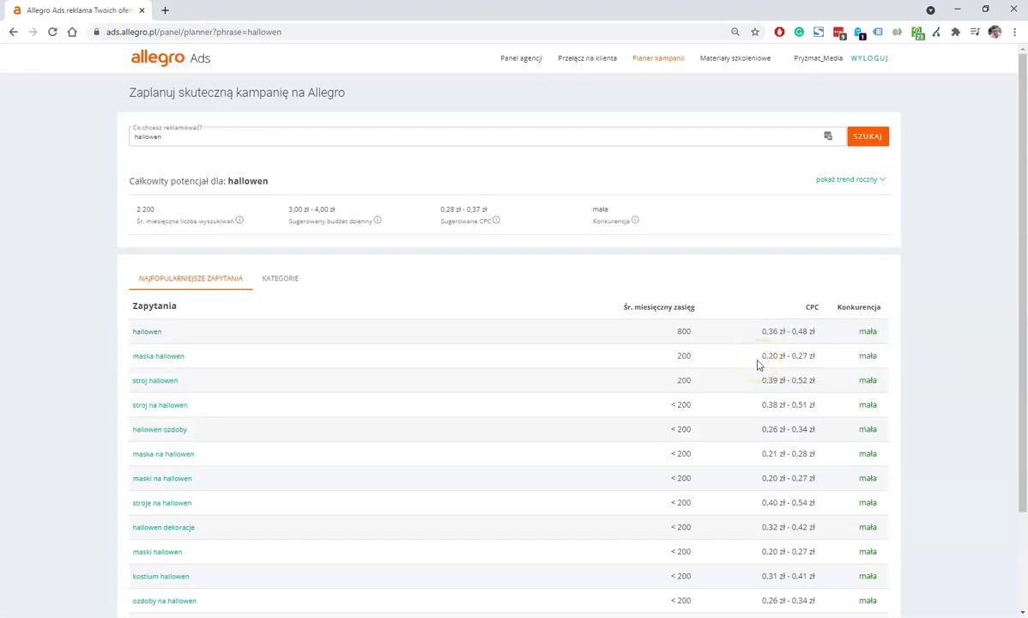
click(767, 336)
click(757, 321)
drag(769, 340, 888, 359)
click(968, 342)
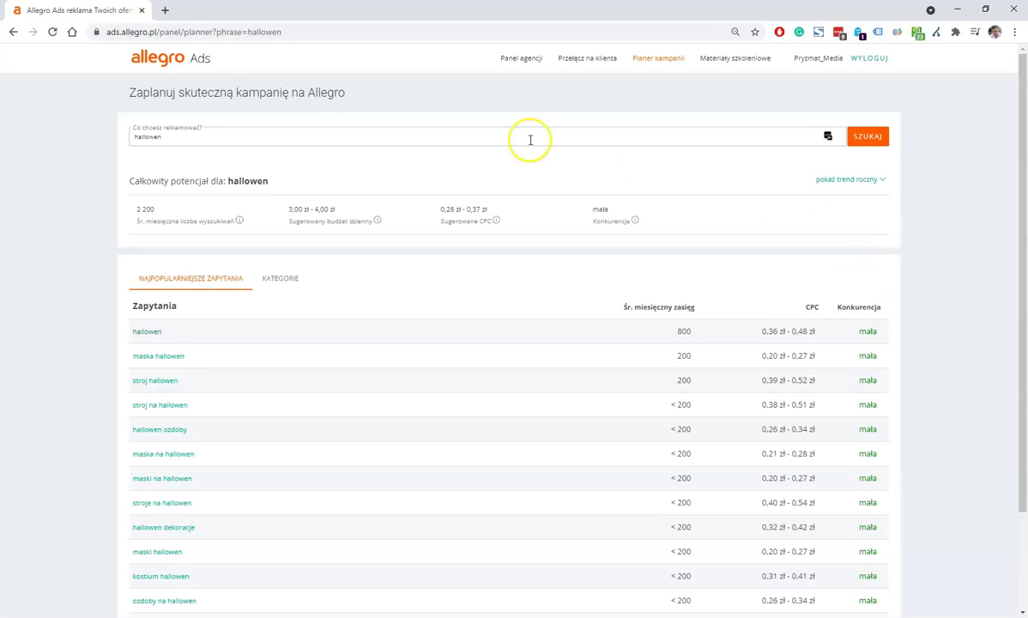
Search the planner for the misspelling "halowen" and check the monthly reach of the query of the same name.
double_click(142, 134)
text(halowen)
key(Return)
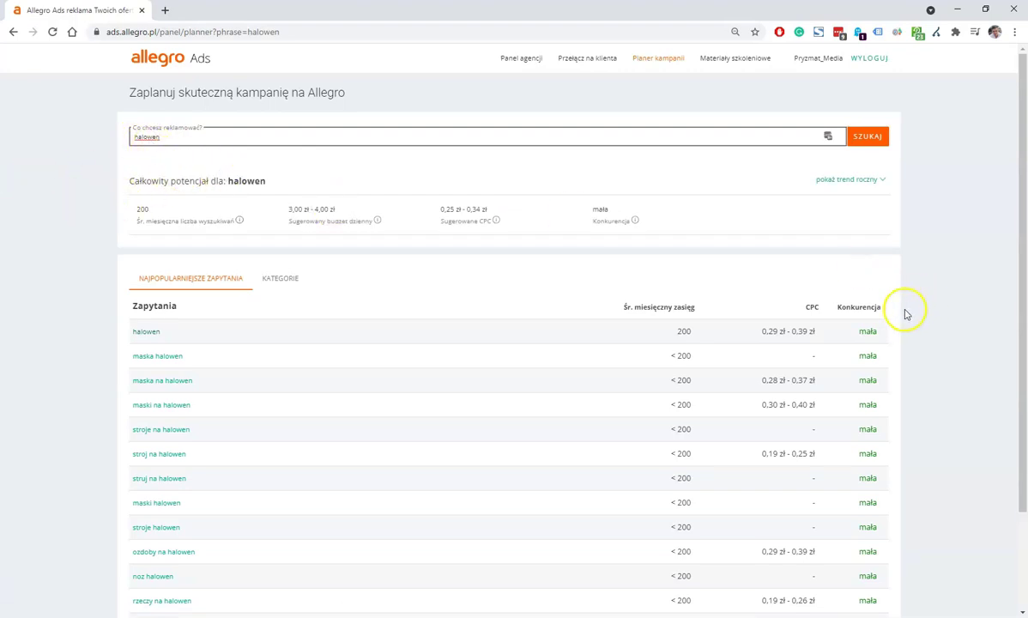
double_click(680, 330)
click(925, 331)
click(306, 142)
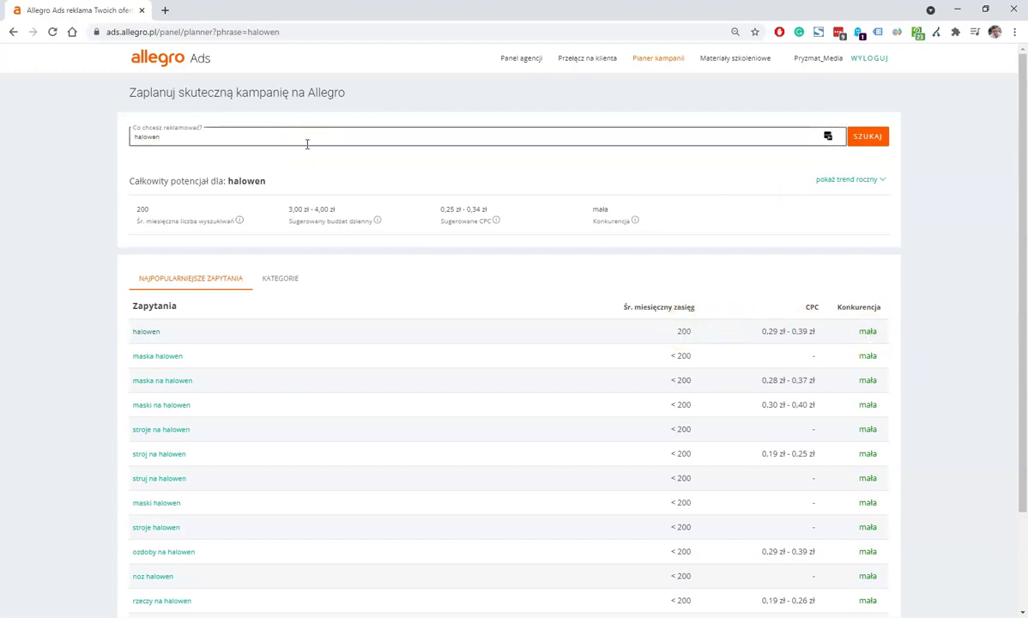